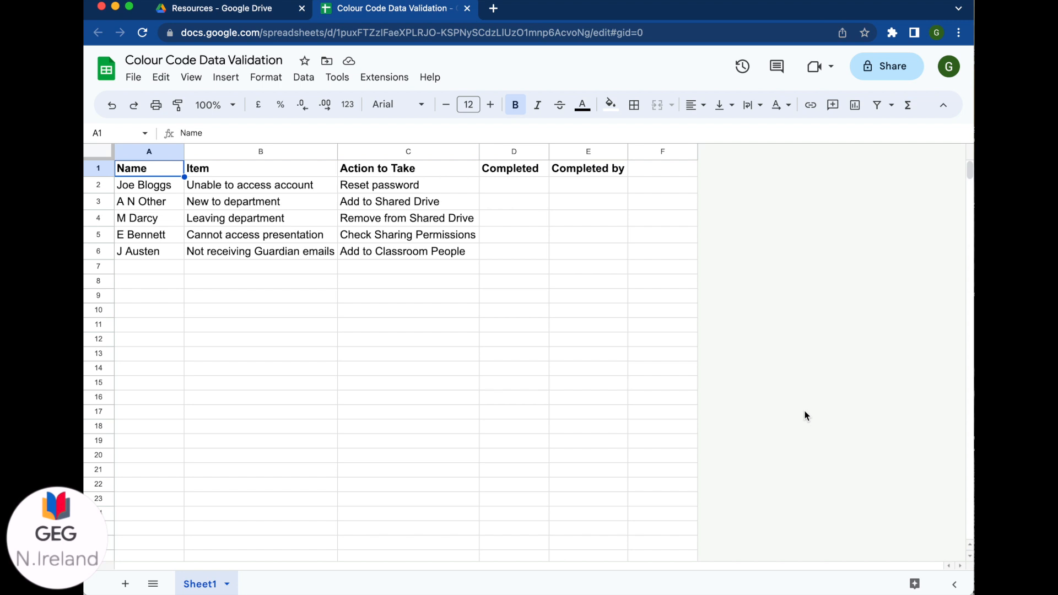
- Add a drop-down data validation rule to D2:D15 in the Completed column and give it a third item
{"action": "left_click_drag", "start_coordinate": [517, 189], "coordinate": [529, 391]}
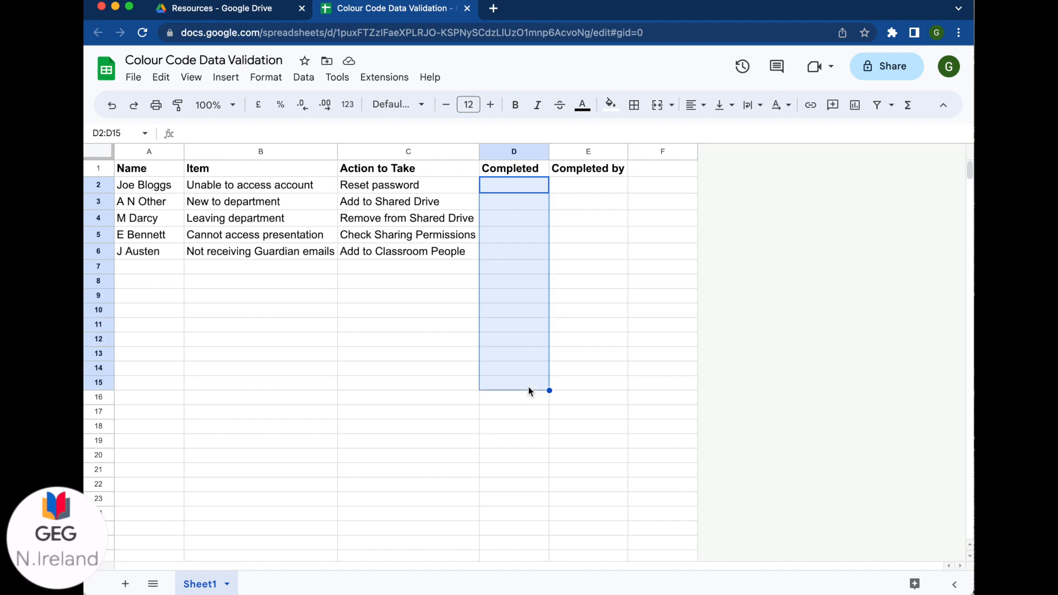
{"action": "left_click", "coordinate": [300, 80]}
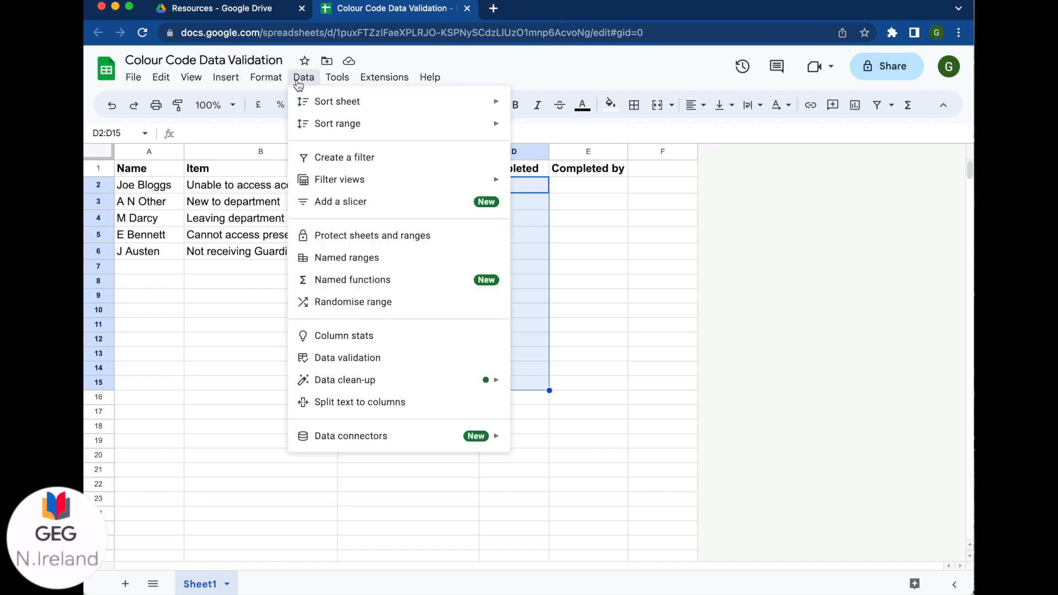
{"action": "left_click", "coordinate": [338, 357]}
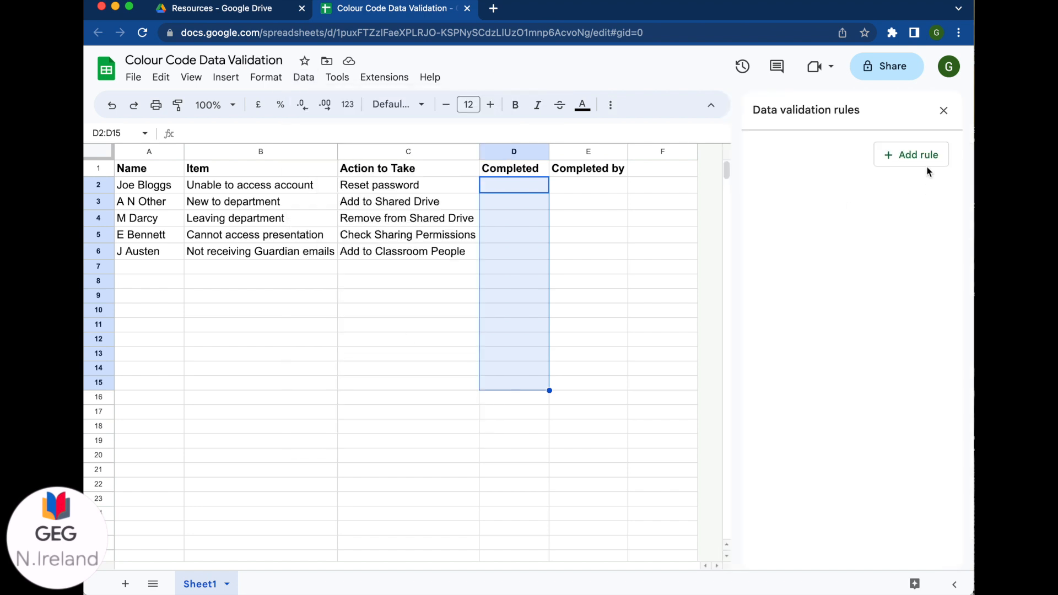
{"action": "left_click", "coordinate": [900, 155]}
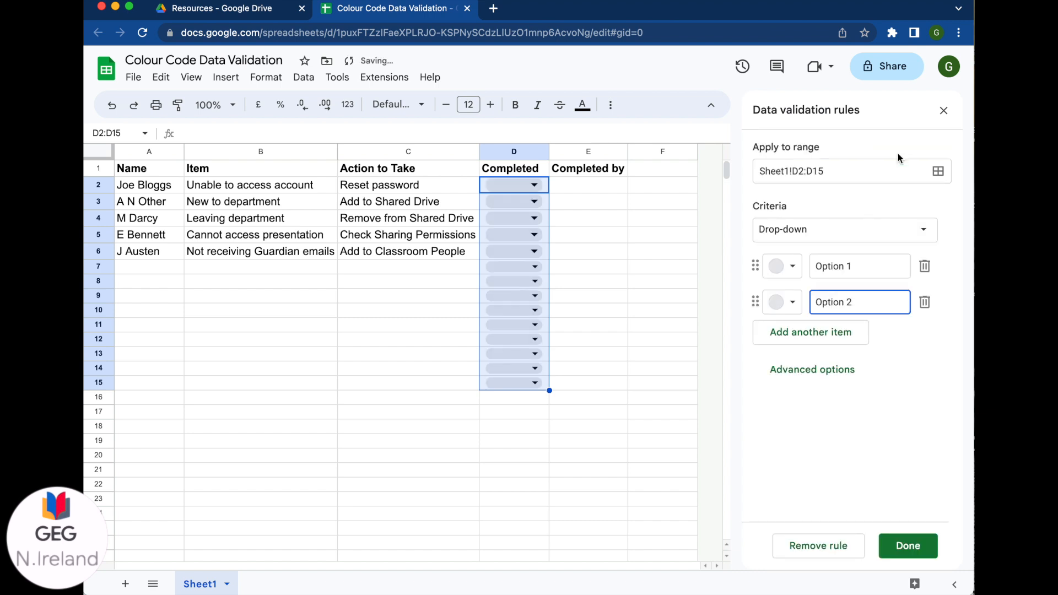
{"action": "left_click", "coordinate": [837, 333]}
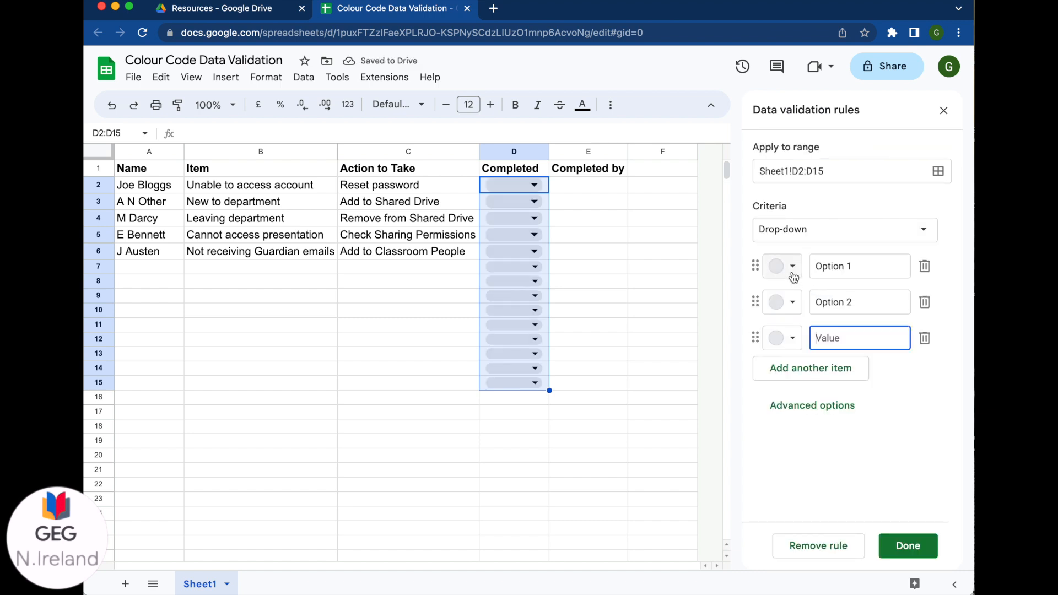
- Define the drop-down items as Yes in light green, In Progress in light yellow and No in light red
{"action": "left_click", "coordinate": [793, 277]}
{"action": "left_click", "coordinate": [878, 314]}
{"action": "triple_click", "coordinate": [854, 268]}
{"action": "type", "text": "Yes"}
{"action": "left_click", "coordinate": [787, 302]}
{"action": "left_click", "coordinate": [853, 352]}
{"action": "triple_click", "coordinate": [836, 301]}
{"action": "type", "text": "In Progress"}
{"action": "left_click", "coordinate": [790, 346]}
{"action": "left_click", "coordinate": [814, 389]}
{"action": "left_click", "coordinate": [828, 338]}
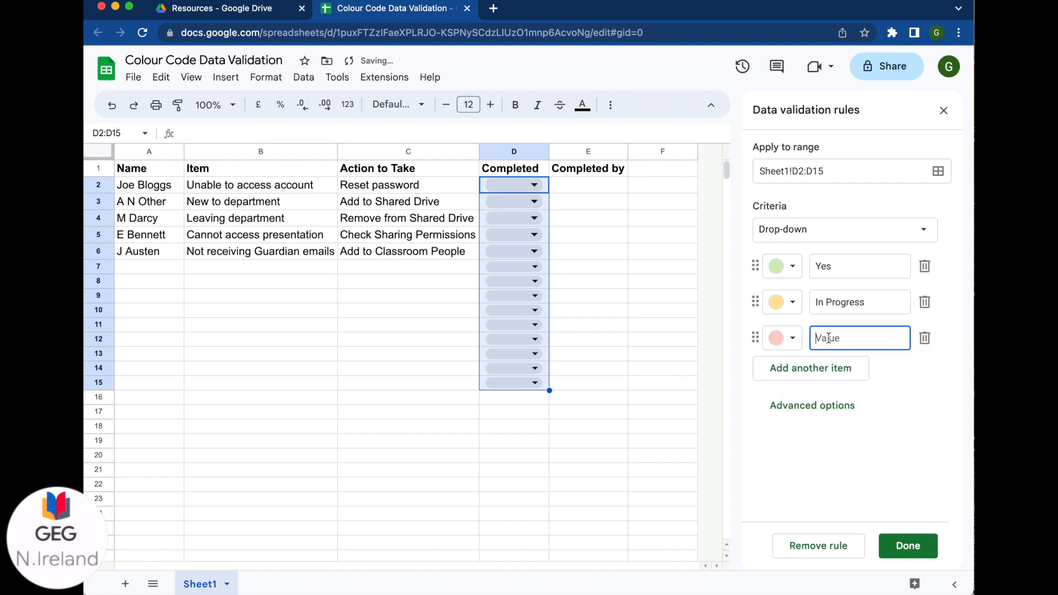
{"action": "type", "text": "No"}
- Set the drop-down rule's display style to Arrow, save the rule and choose Yes in D2
{"action": "left_click", "coordinate": [535, 186]}
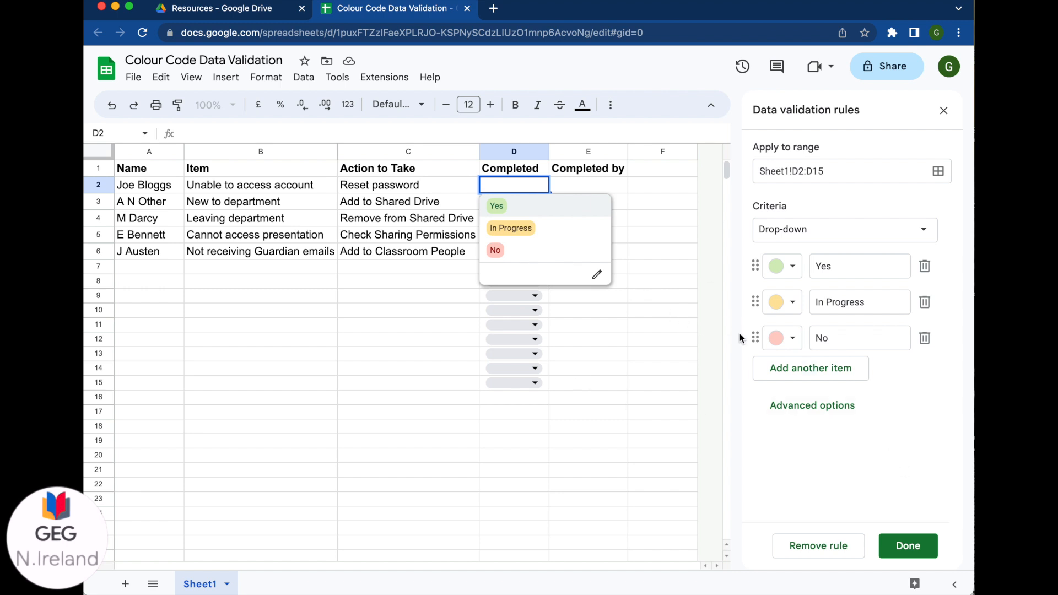
{"action": "left_click", "coordinate": [793, 410]}
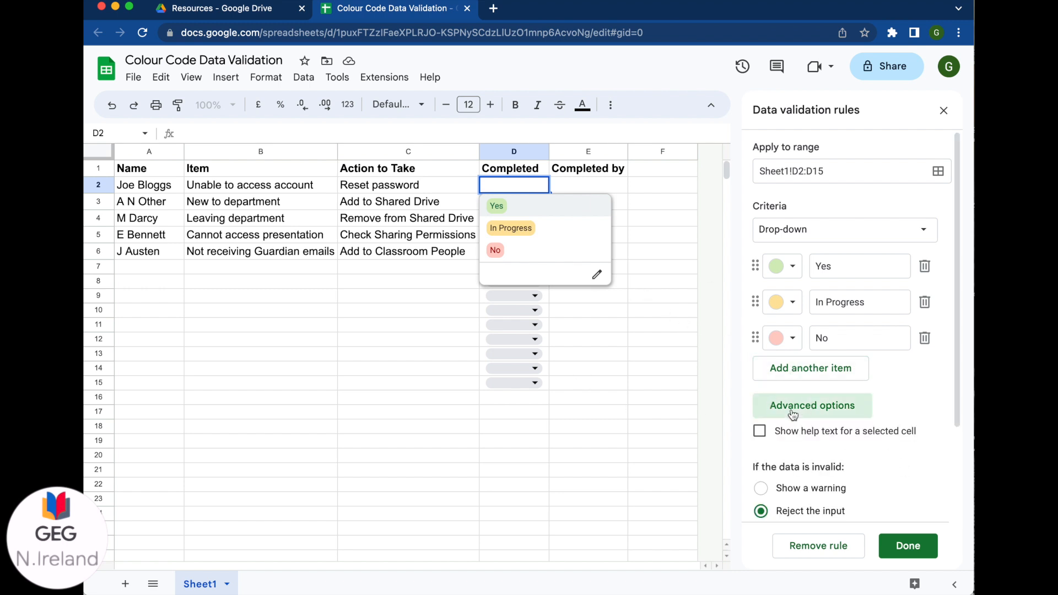
{"action": "scroll", "coordinate": [847, 450], "scroll_direction": "down", "scroll_amount": 2}
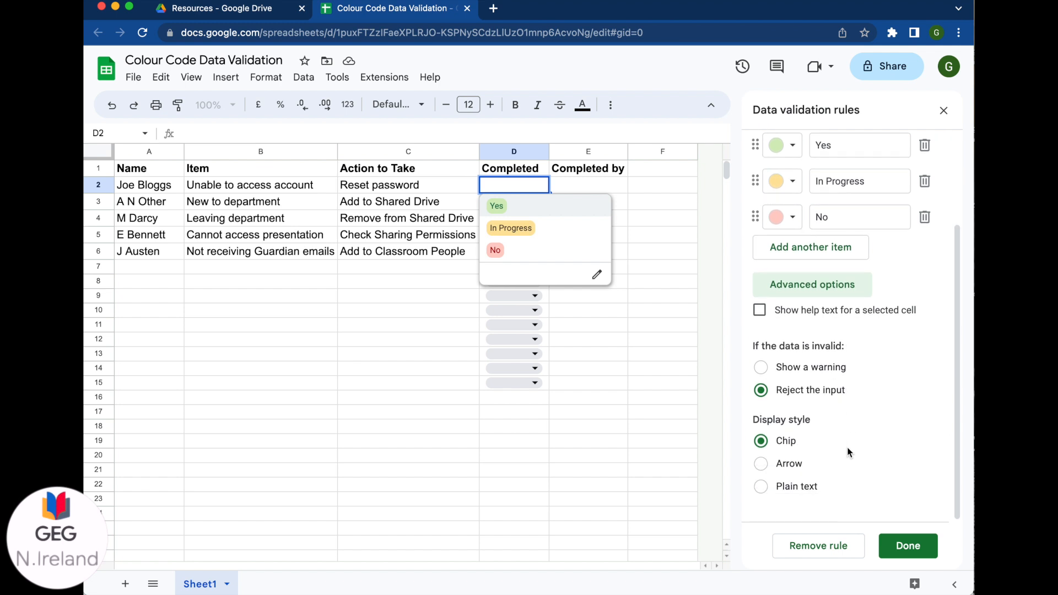
{"action": "left_click", "coordinate": [762, 466]}
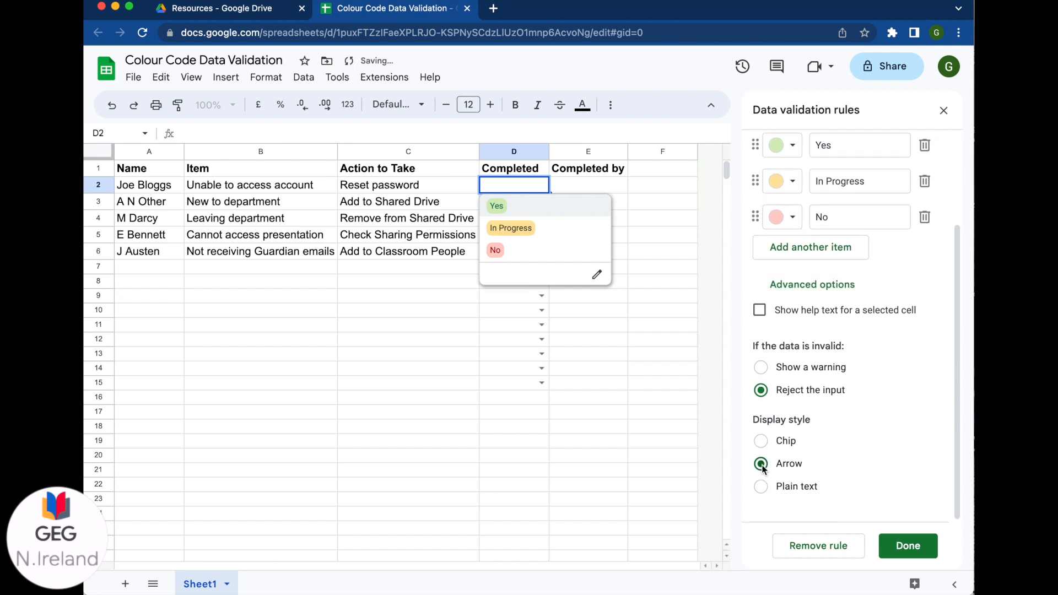
{"action": "left_click", "coordinate": [917, 545]}
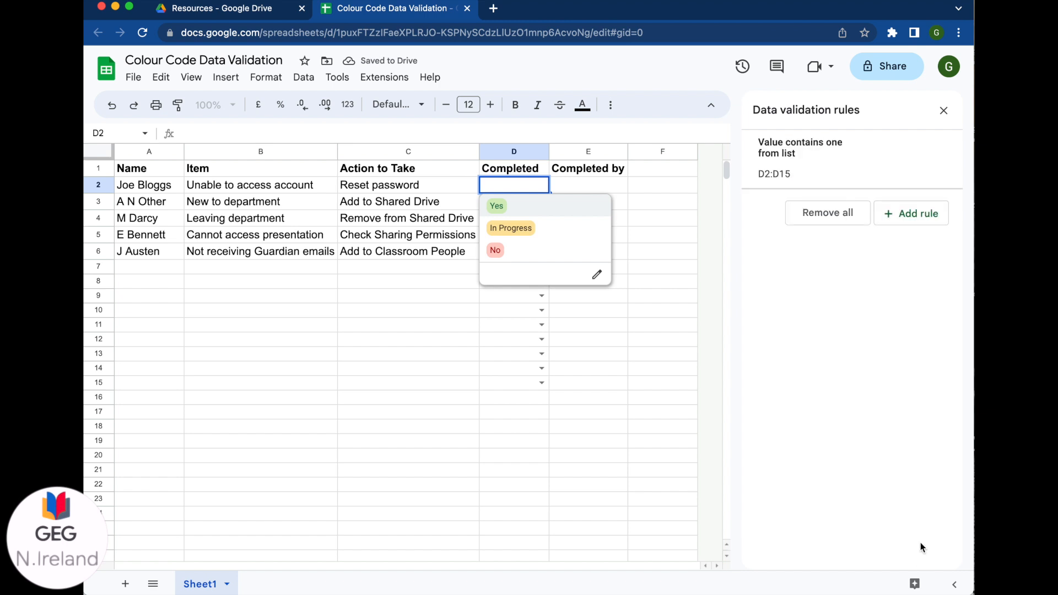
{"action": "left_click", "coordinate": [944, 110]}
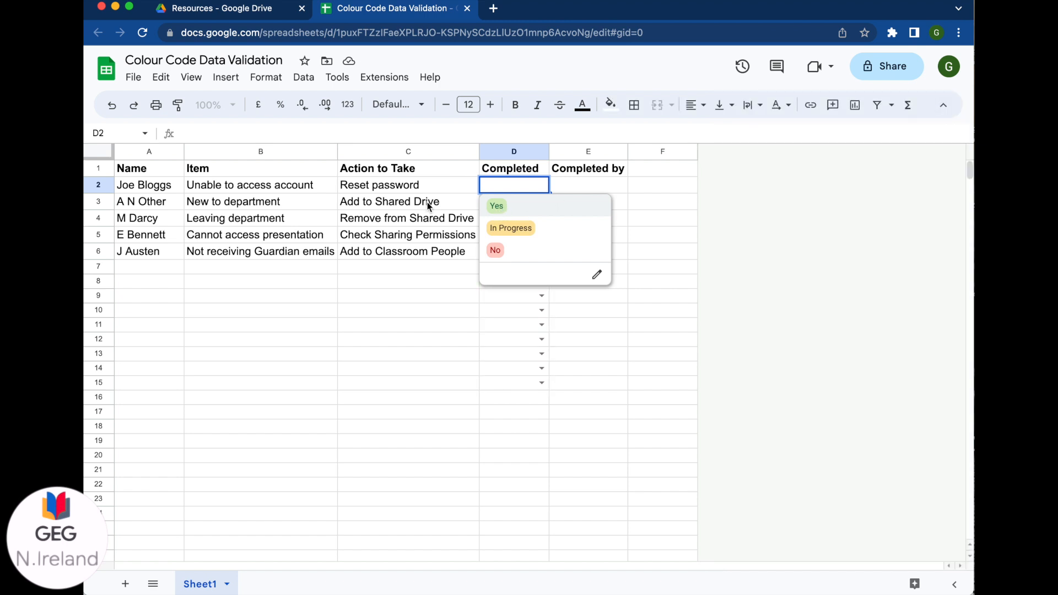
{"action": "left_click", "coordinate": [501, 207]}
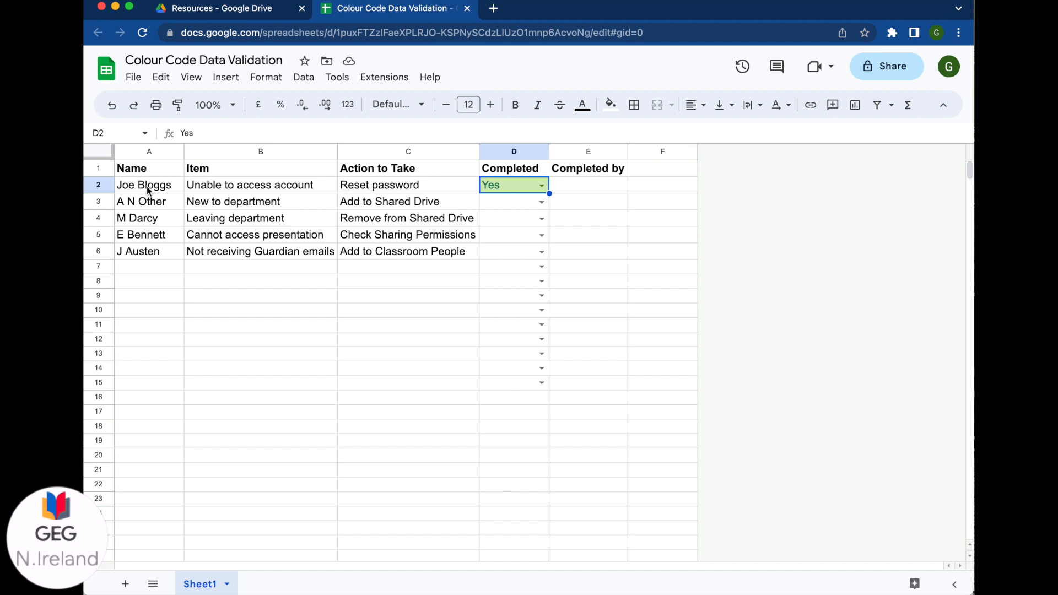
- Create a conditional format rule for A2:E15 with the custom formula =$D2="Yes" and the default green background
{"action": "left_click_drag", "start_coordinate": [147, 185], "coordinate": [599, 379]}
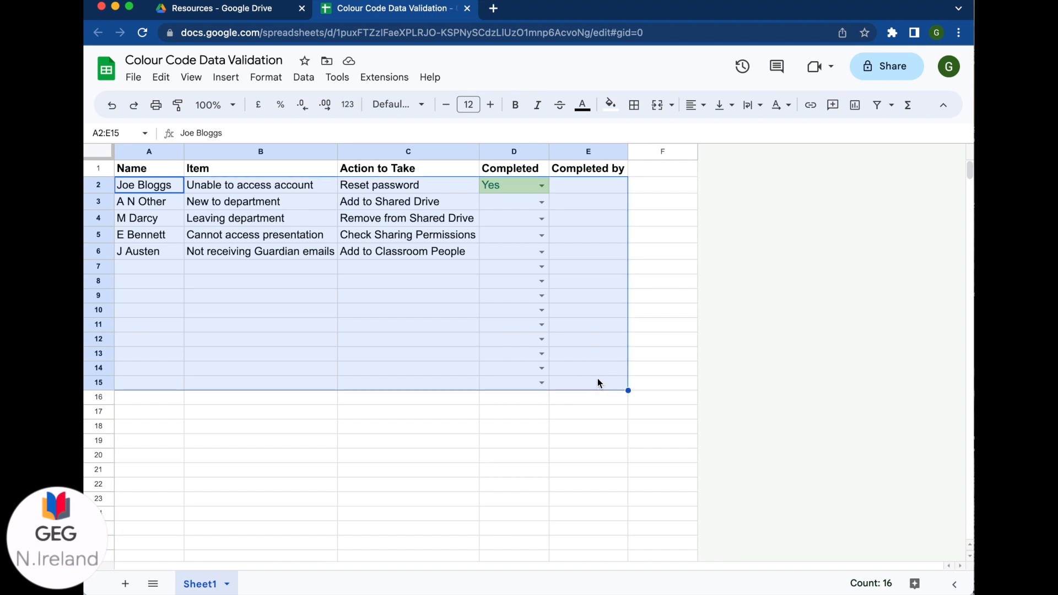
{"action": "left_click", "coordinate": [273, 79]}
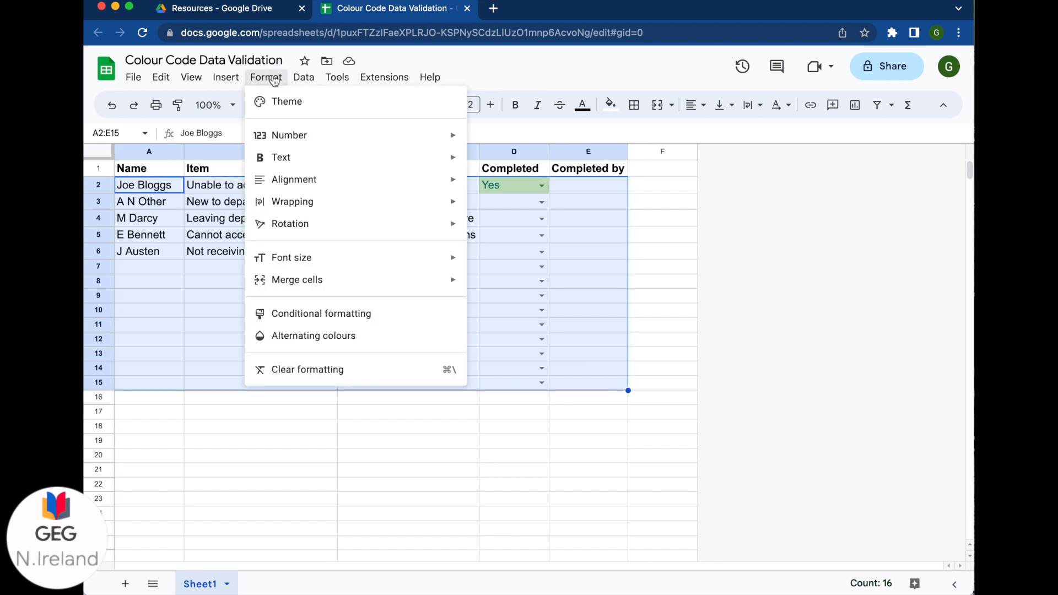
{"action": "left_click", "coordinate": [322, 313]}
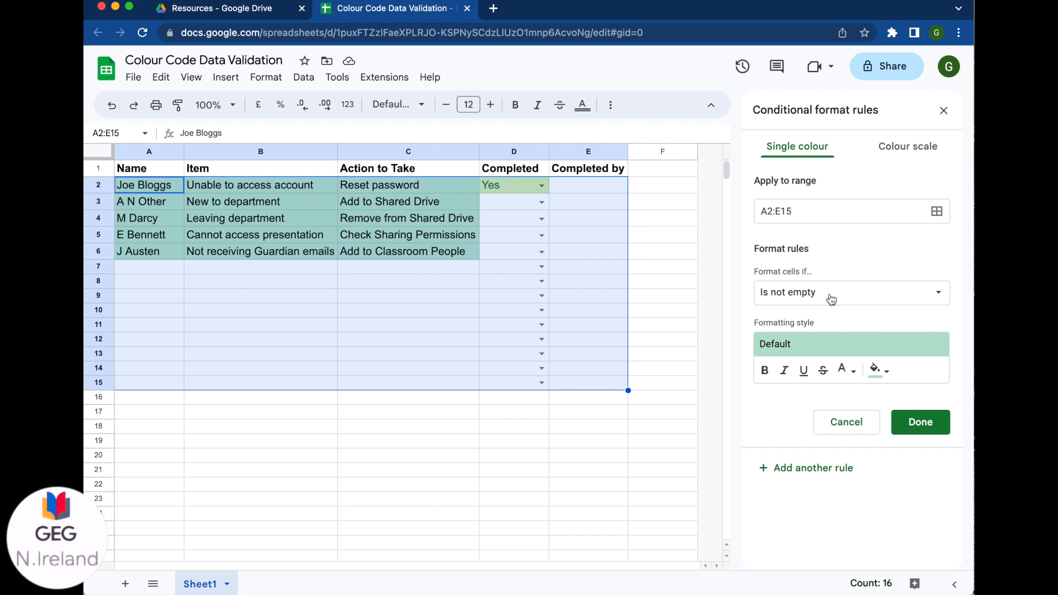
{"action": "left_click", "coordinate": [831, 299]}
{"action": "scroll", "coordinate": [826, 463], "scroll_direction": "down", "scroll_amount": 3}
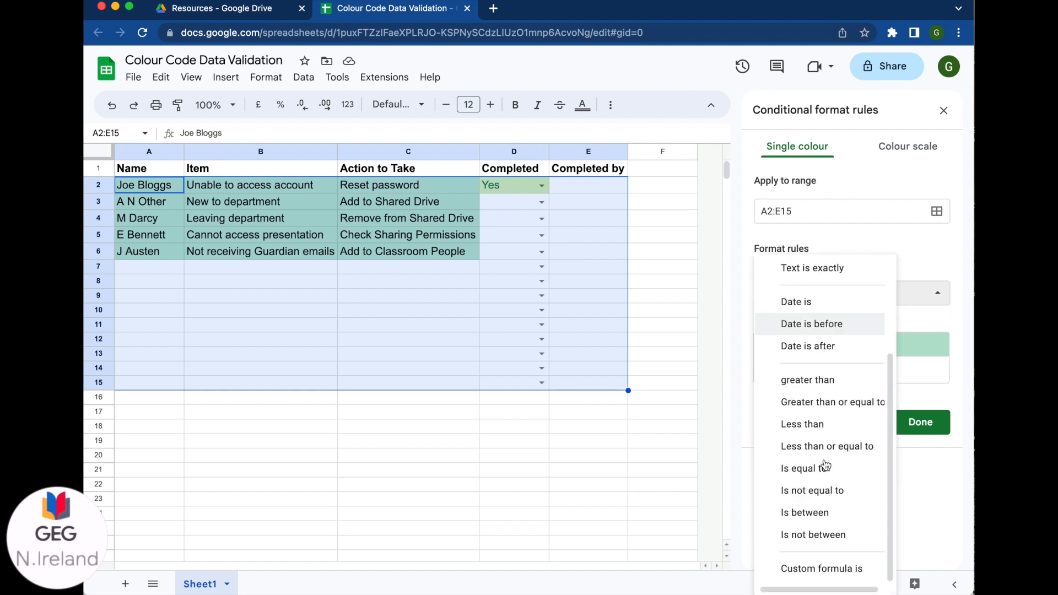
{"action": "left_click", "coordinate": [811, 567]}
{"action": "left_click", "coordinate": [771, 325]}
{"action": "type", "text": "="}
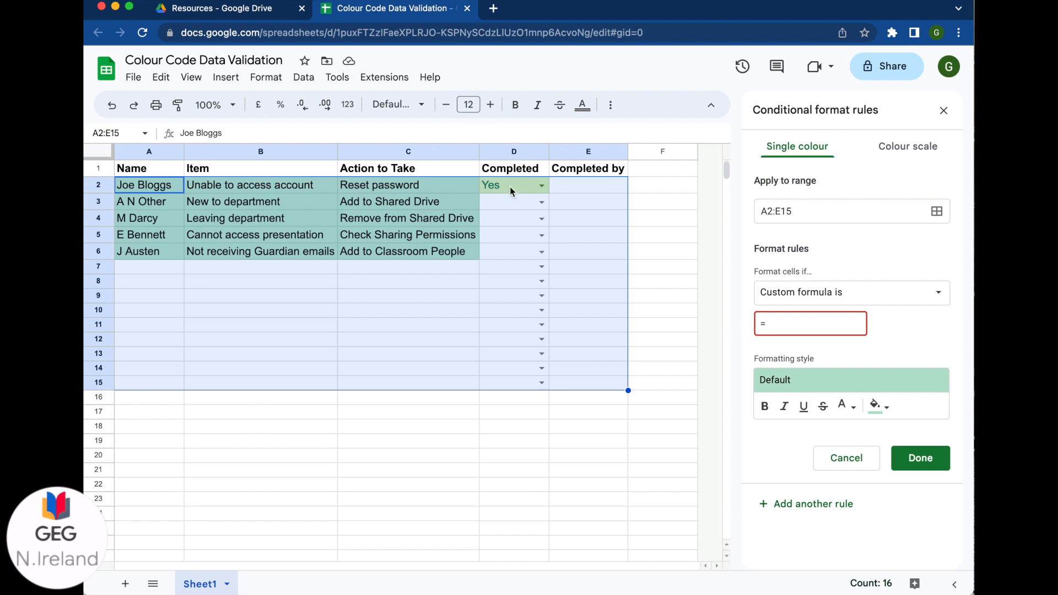
{"action": "type", "text": "$D"}
{"action": "type", "text": "2="}
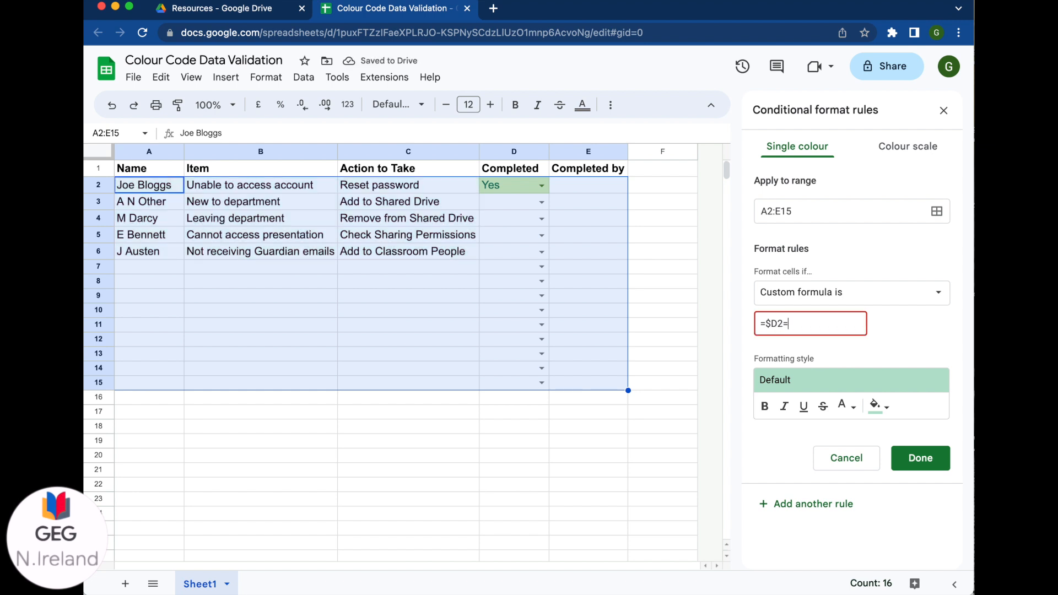
{"action": "type", "text": "\"Yes\""}
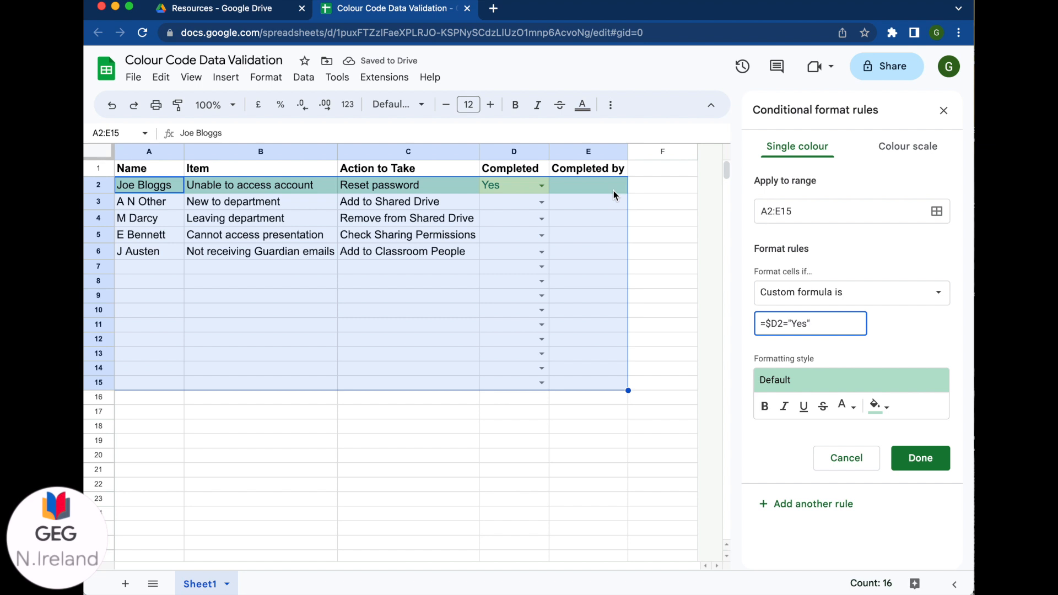
- Add a second conditional format rule for A2:E15 with the custom formula =$D2="In Progress" and a yellow background
{"action": "left_click", "coordinate": [822, 512]}
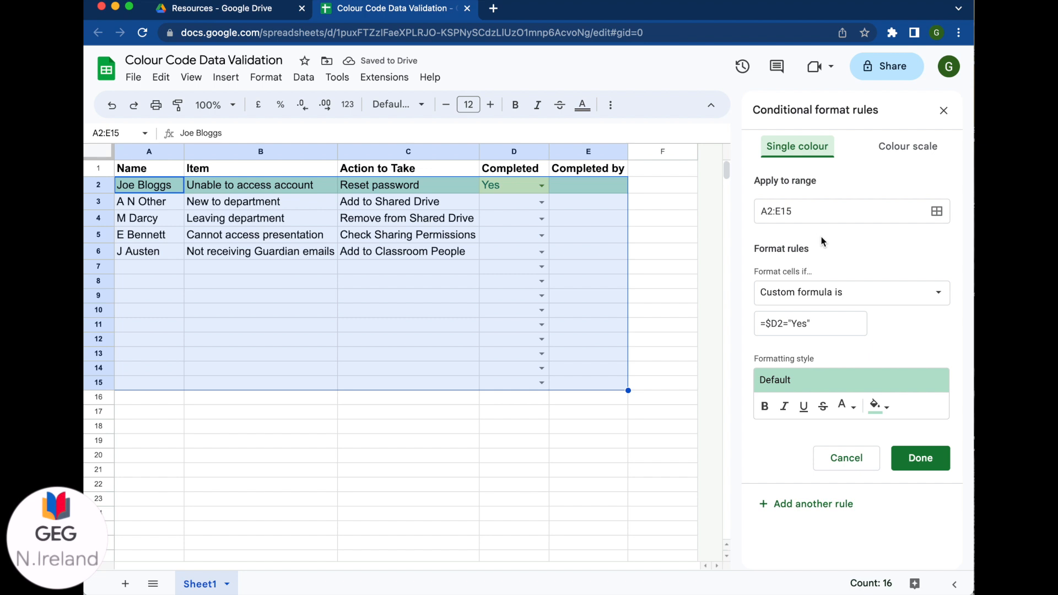
{"action": "double_click", "coordinate": [800, 325]}
{"action": "type", "text": "In Progre"}
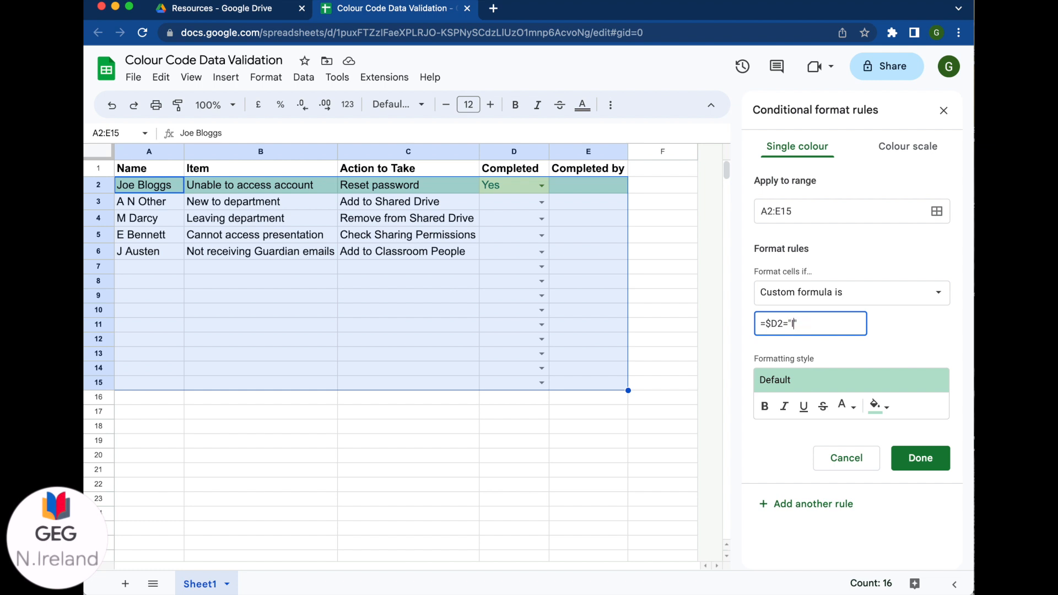
{"action": "type", "text": "ss"}
{"action": "left_click", "coordinate": [818, 382]}
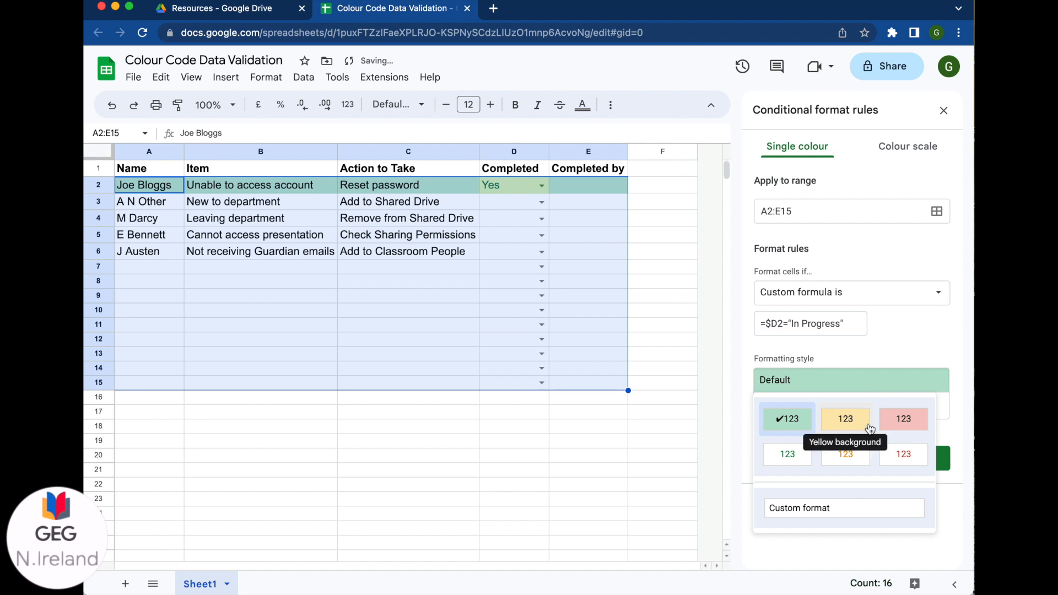
{"action": "left_click", "coordinate": [849, 414]}
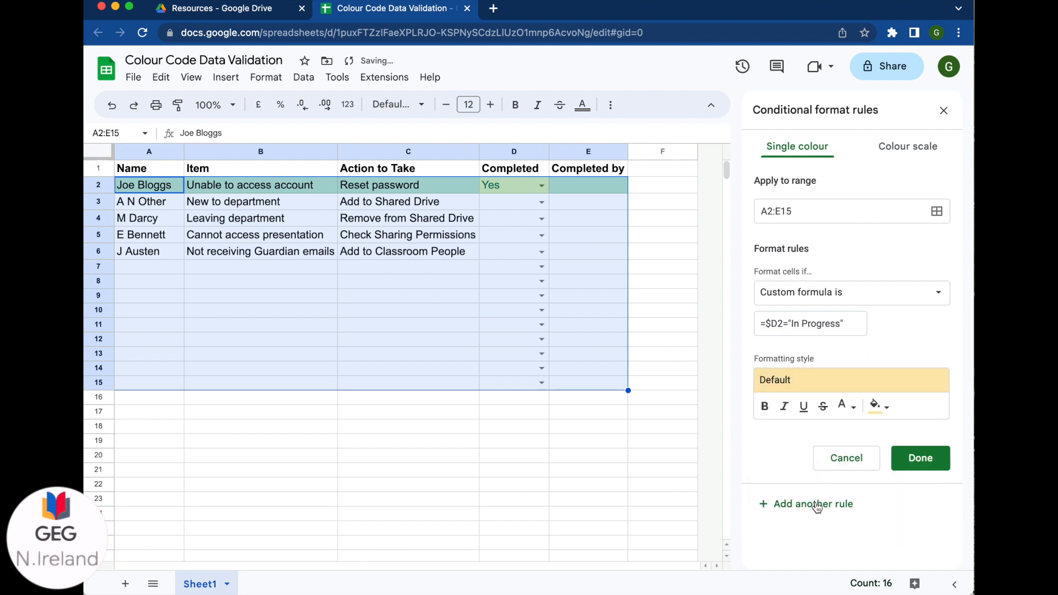
- Add a third conditional format rule for A2:E15 with the custom formula =$D2="No" and a red background, and save it
{"action": "double_click", "coordinate": [822, 323]}
{"action": "key", "text": "BackSpace"}
{"action": "key", "text": "BackSpace"}
{"action": "key", "text": "BackSpace"}
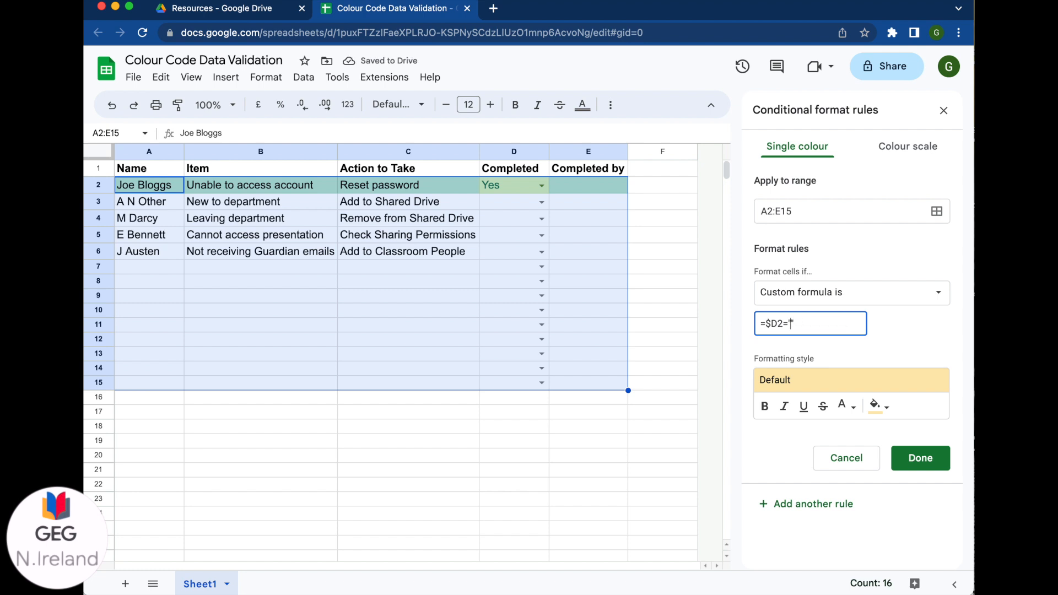
{"action": "type", "text": "No"}
{"action": "left_click", "coordinate": [821, 379]}
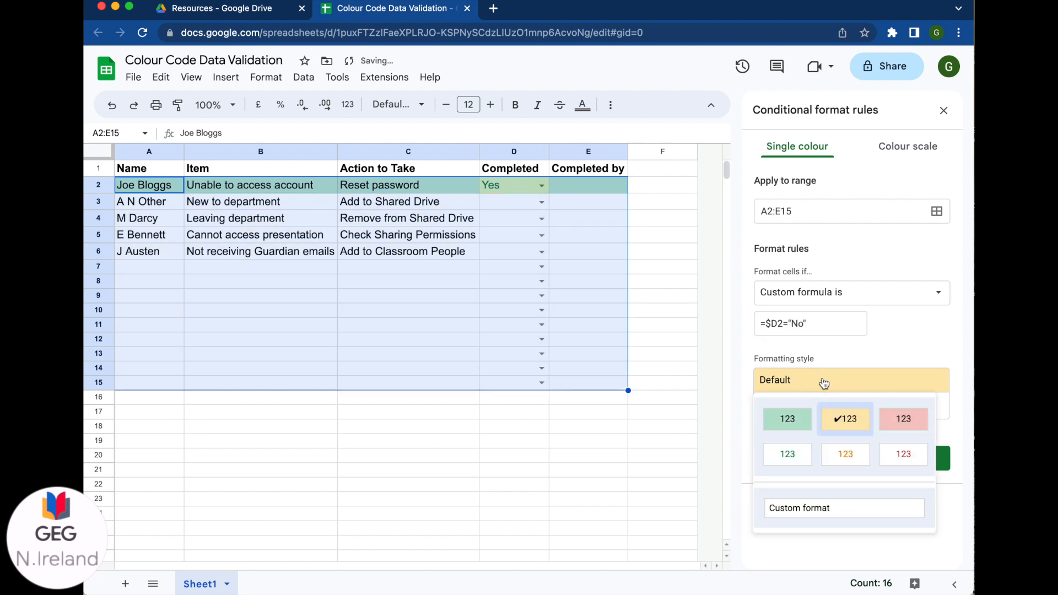
{"action": "left_click", "coordinate": [904, 420]}
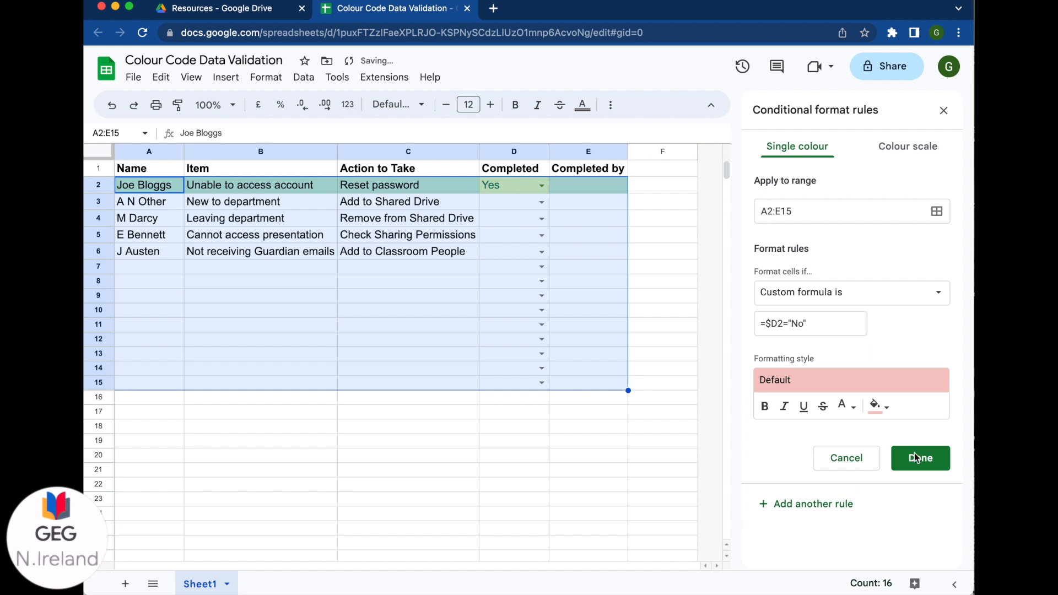
{"action": "left_click", "coordinate": [922, 465]}
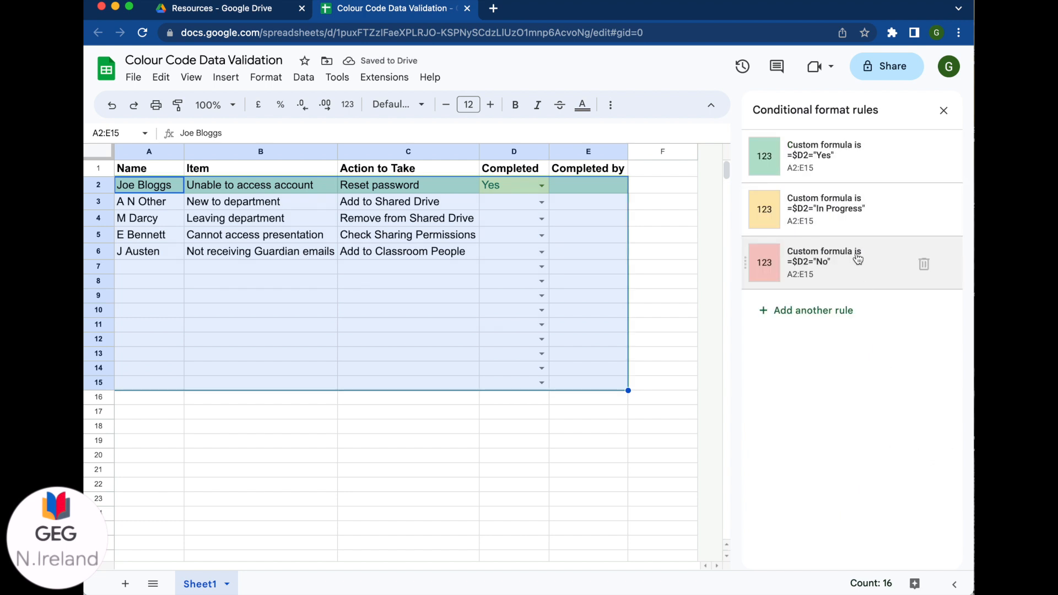
- Test the row colouring by setting the Completed status to In Progress in D3 and No in D4
{"action": "left_click", "coordinate": [420, 292]}
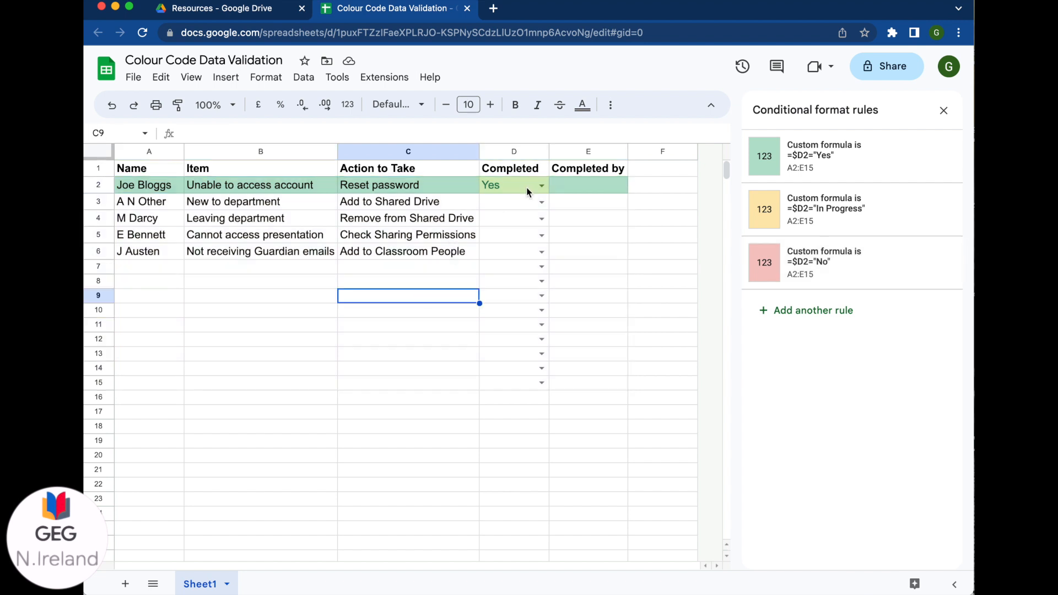
{"action": "left_click", "coordinate": [542, 203]}
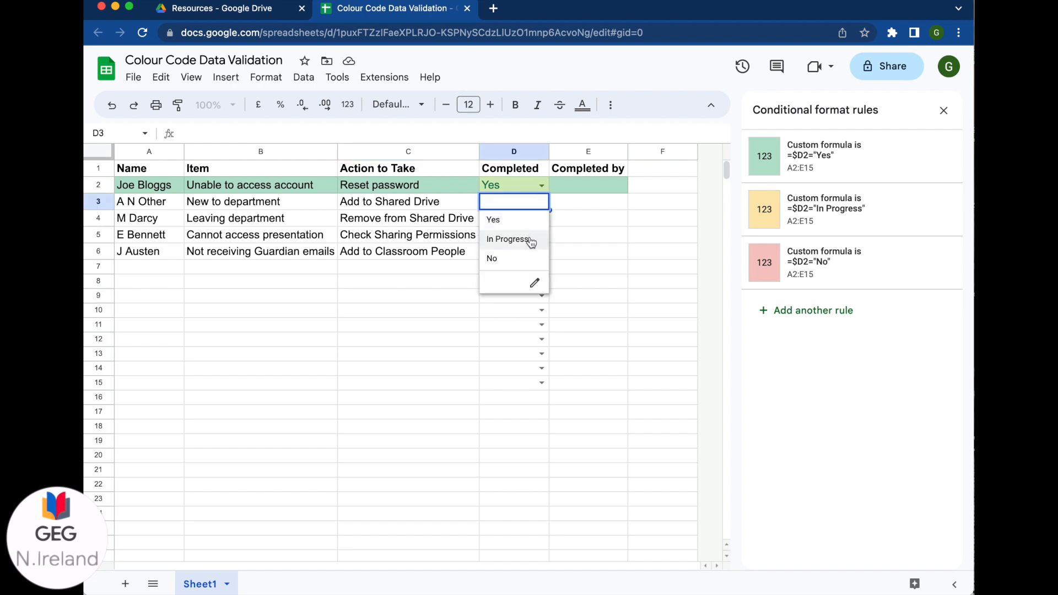
{"action": "left_click", "coordinate": [530, 239]}
{"action": "left_click", "coordinate": [542, 219]}
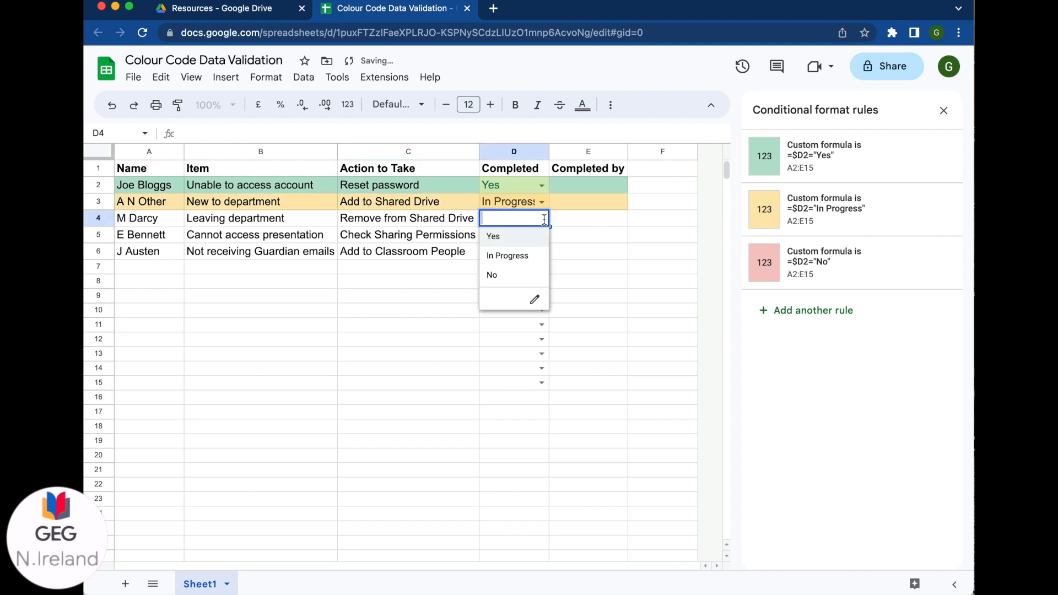
{"action": "left_click", "coordinate": [532, 275]}
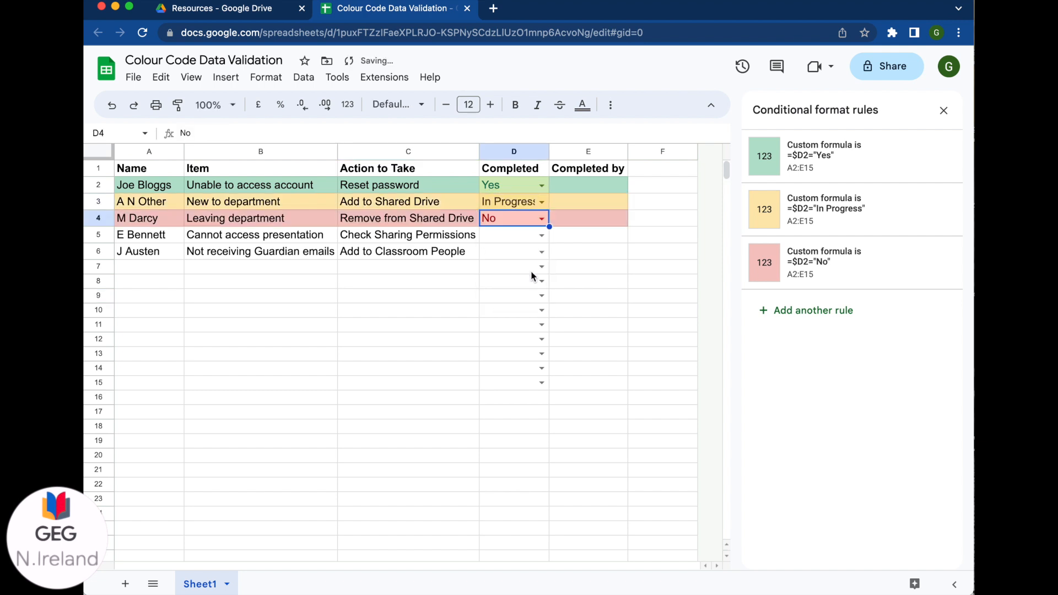
- Set the Completed status in D5 to Yes, change it to In Progress, and close the conditional format rules
{"action": "left_click", "coordinate": [541, 236]}
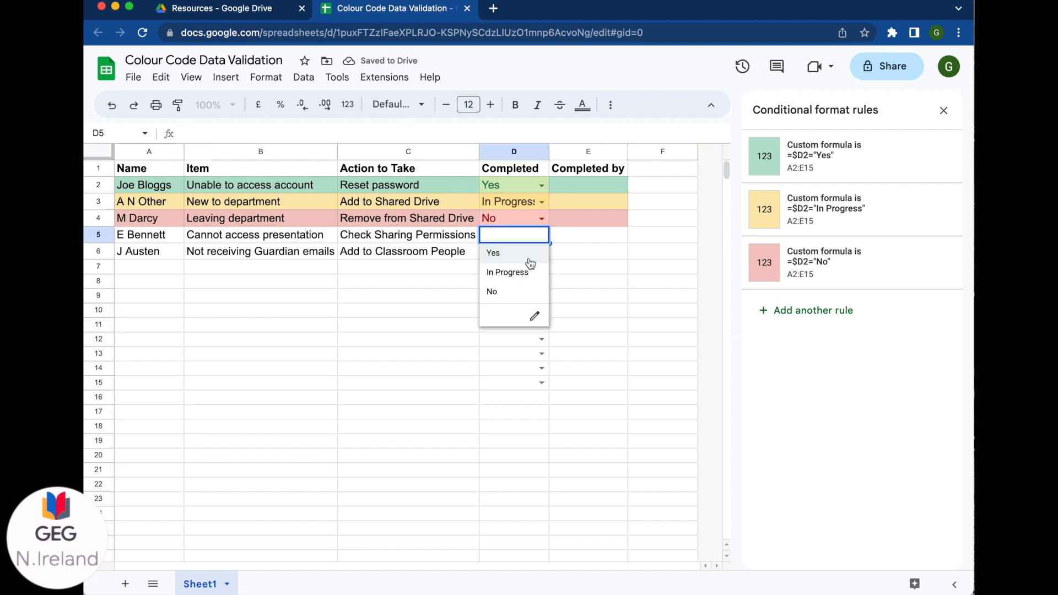
{"action": "left_click", "coordinate": [528, 257]}
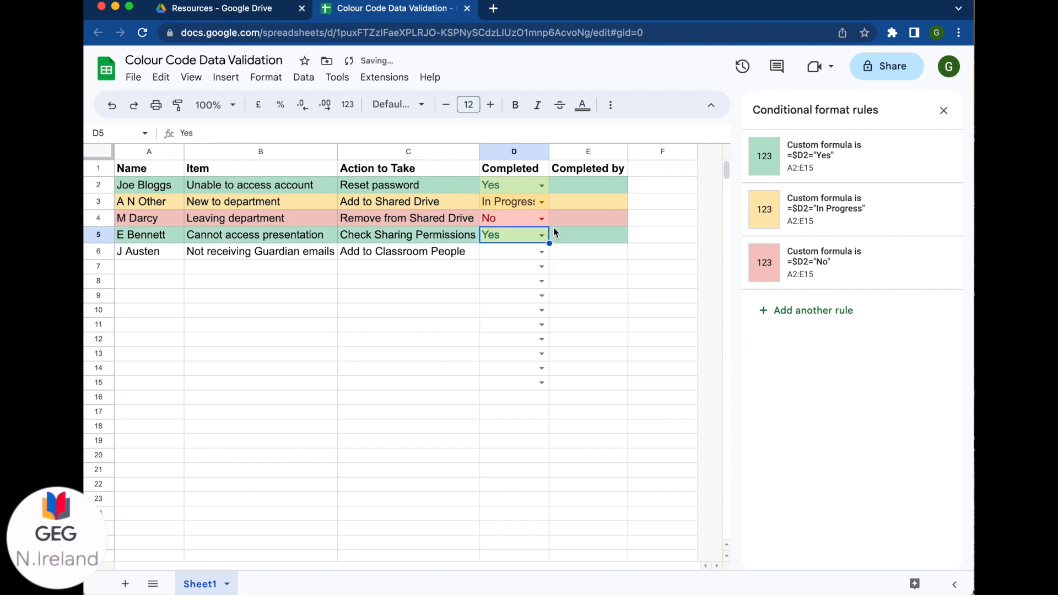
{"action": "left_click", "coordinate": [541, 236]}
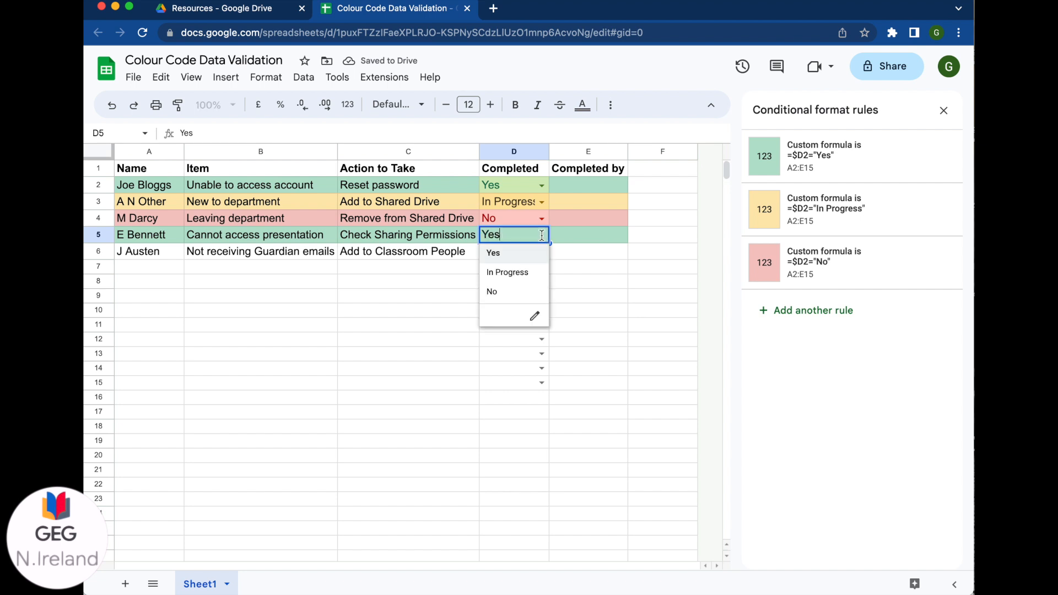
{"action": "left_click", "coordinate": [532, 272]}
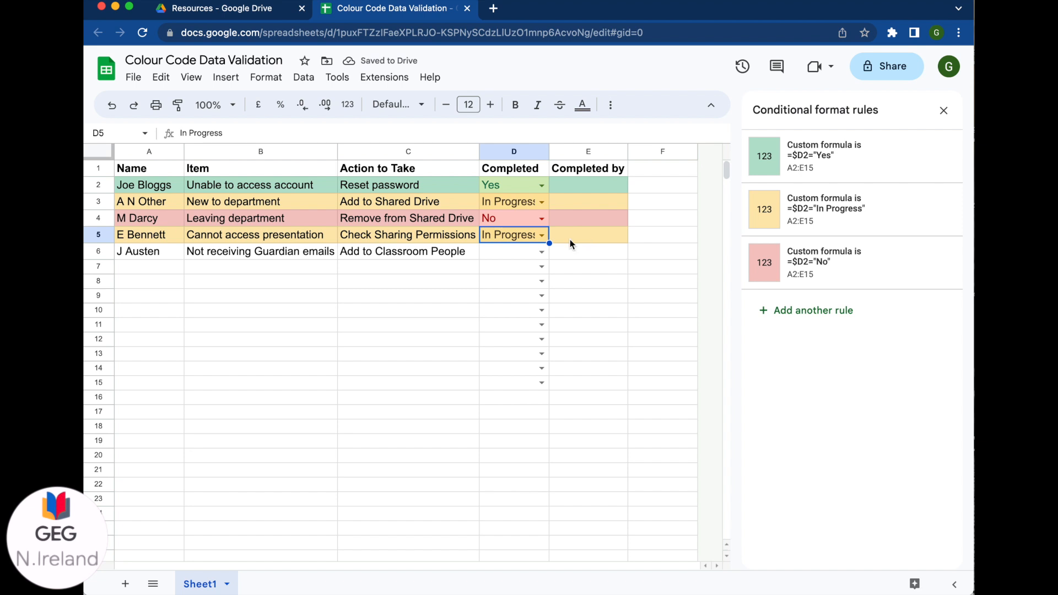
{"action": "left_click", "coordinate": [944, 111]}
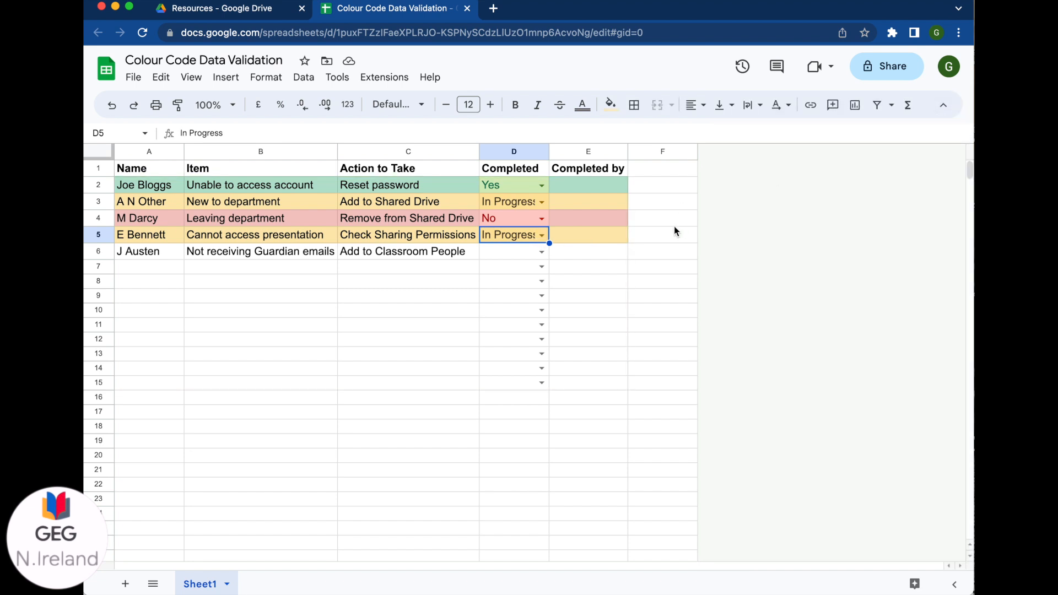